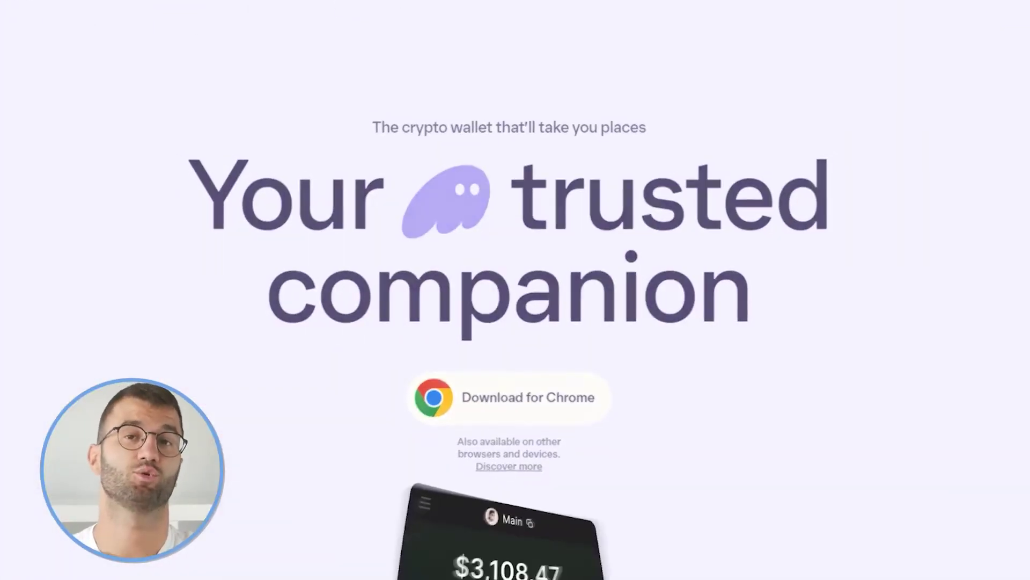
Scroll down Koinly's Add your wallets page of exchanges, wallets, blockchains and services
{"action": "scroll", "coordinate": [515, 290], "scroll_direction": "down", "scroll_amount": 10}
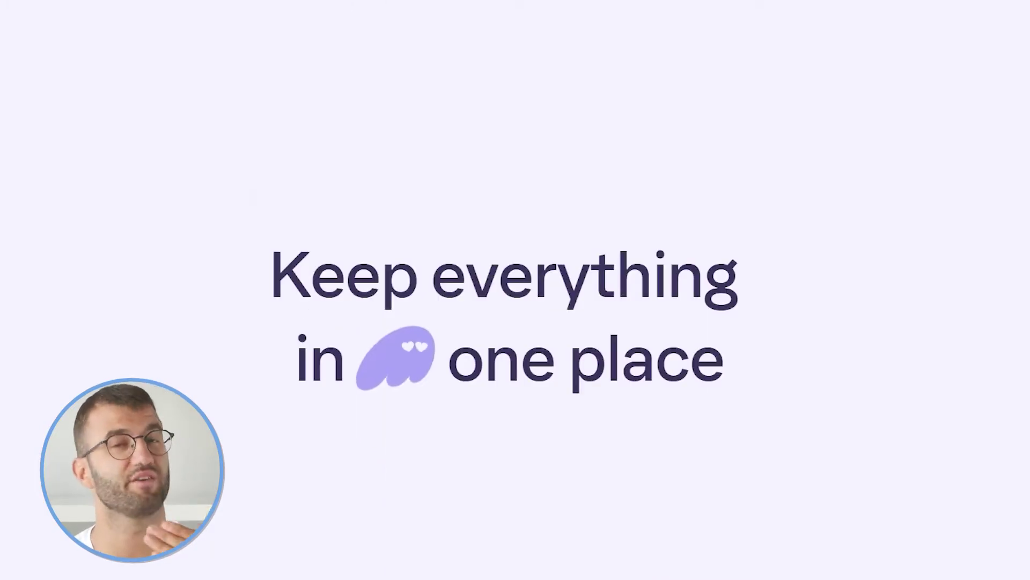
{"action": "scroll", "coordinate": [515, 290], "scroll_direction": "down", "scroll_amount": 10}
{"action": "scroll", "coordinate": [515, 290], "scroll_direction": "down", "scroll_amount": 5}
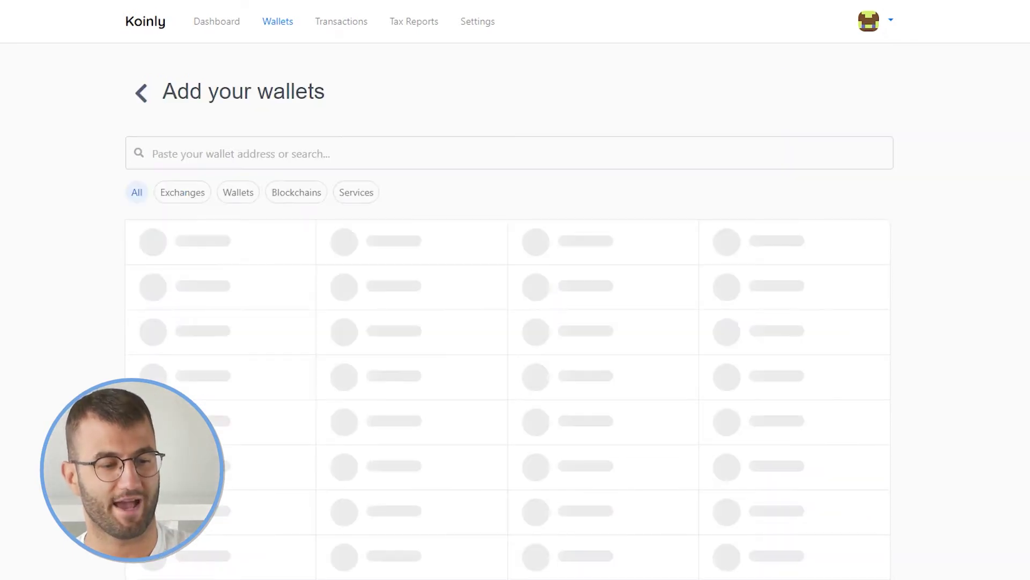
Search 'phan', open the Phantom wallet and choose Setup auto-sync
{"action": "type", "text": "phantom"}
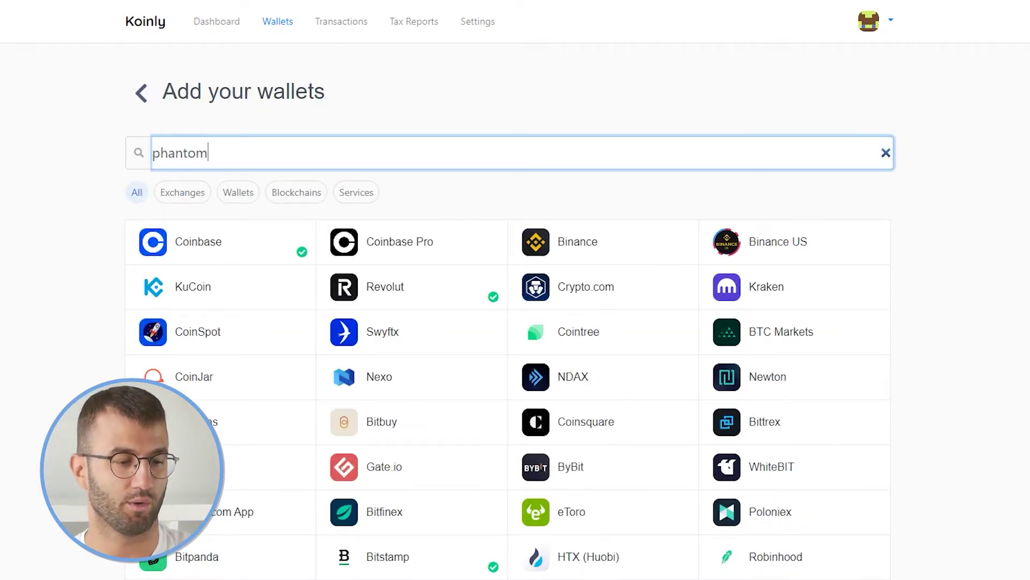
{"action": "key", "text": "Return"}
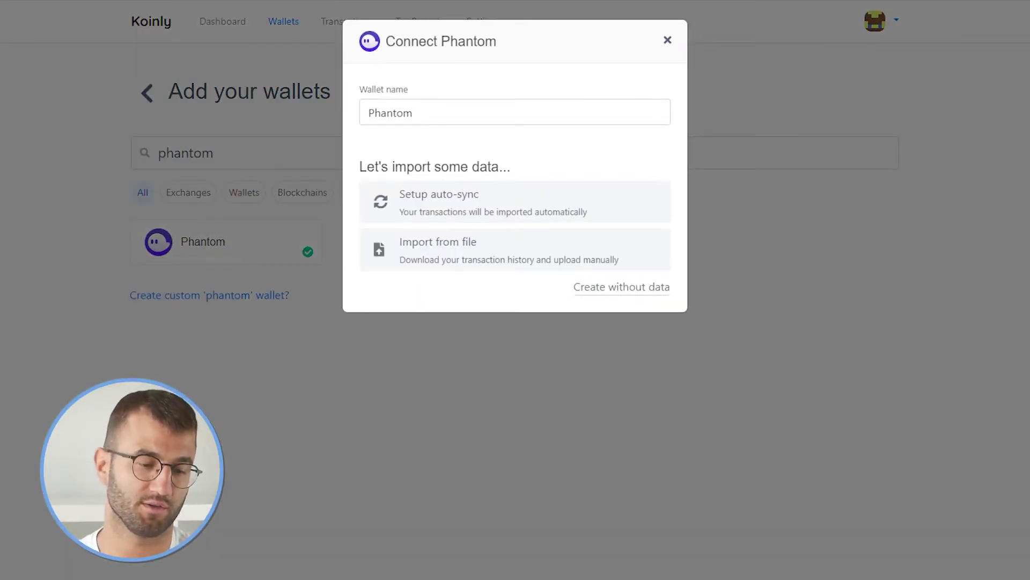
{"action": "left_click", "coordinate": [483, 250]}
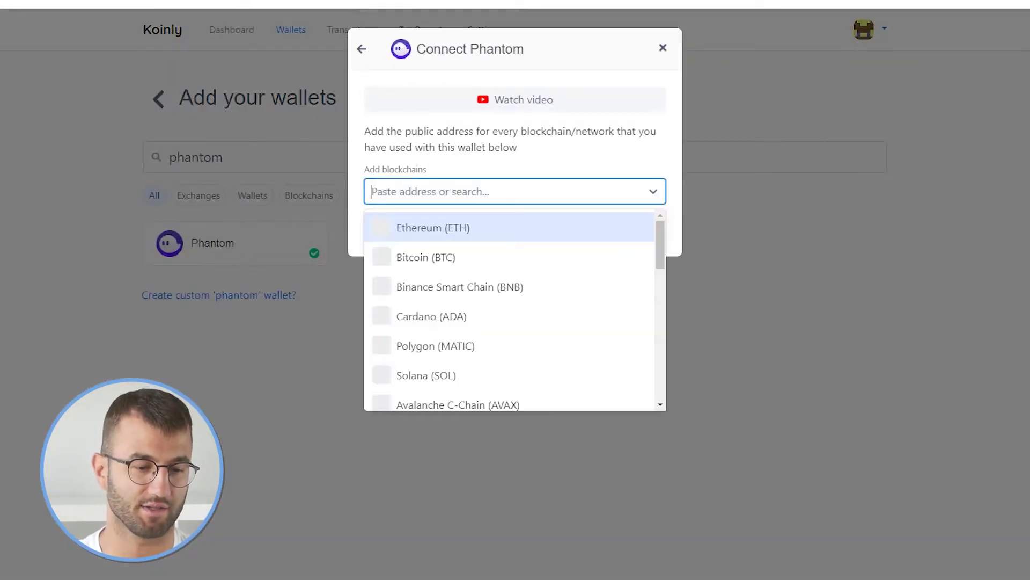
Add Ethereum (ETH) and Bitcoin (BTC) blockchains, then show Phantom's ETH receiving address
{"action": "key", "text": "Return"}
{"action": "key", "text": "shift+Tab"}
{"action": "key", "text": "Down"}
{"action": "key", "text": "Return"}
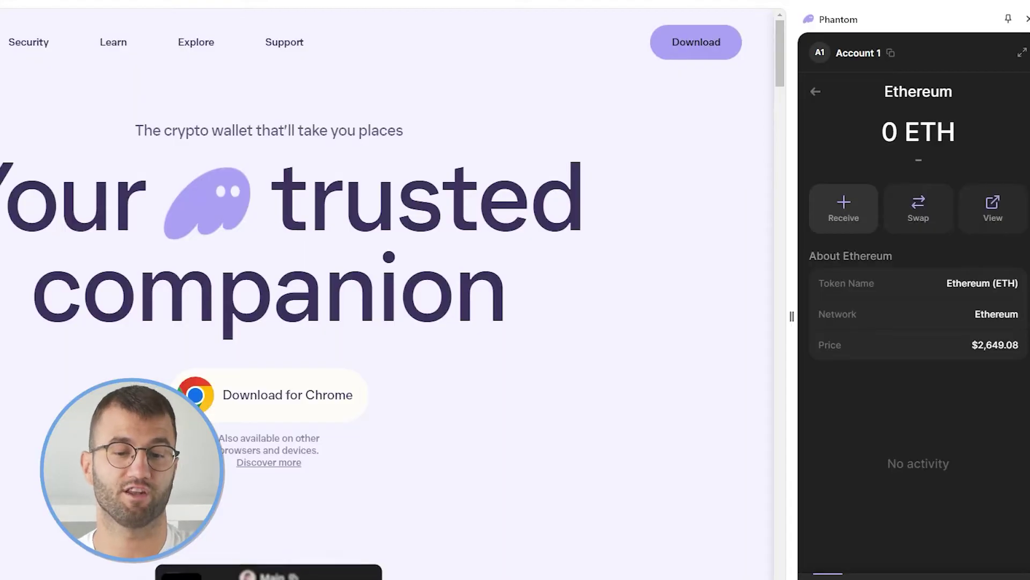
{"action": "left_click", "coordinate": [843, 209]}
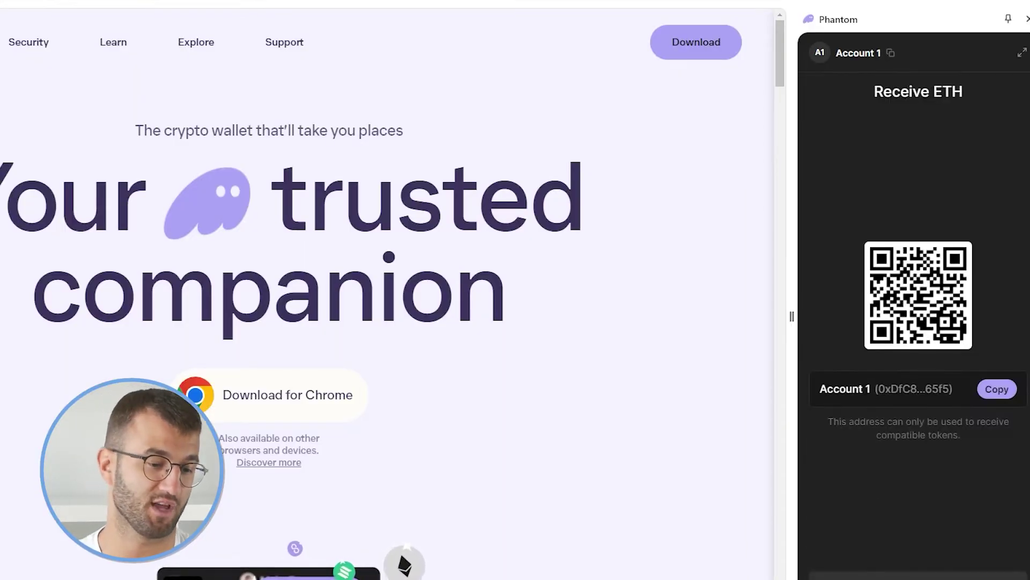
Copy Phantom's Ethereum receiving address into Koinly's ETH address field
{"action": "left_click", "coordinate": [993, 389]}
{"action": "key", "text": "ctrl+Tab"}
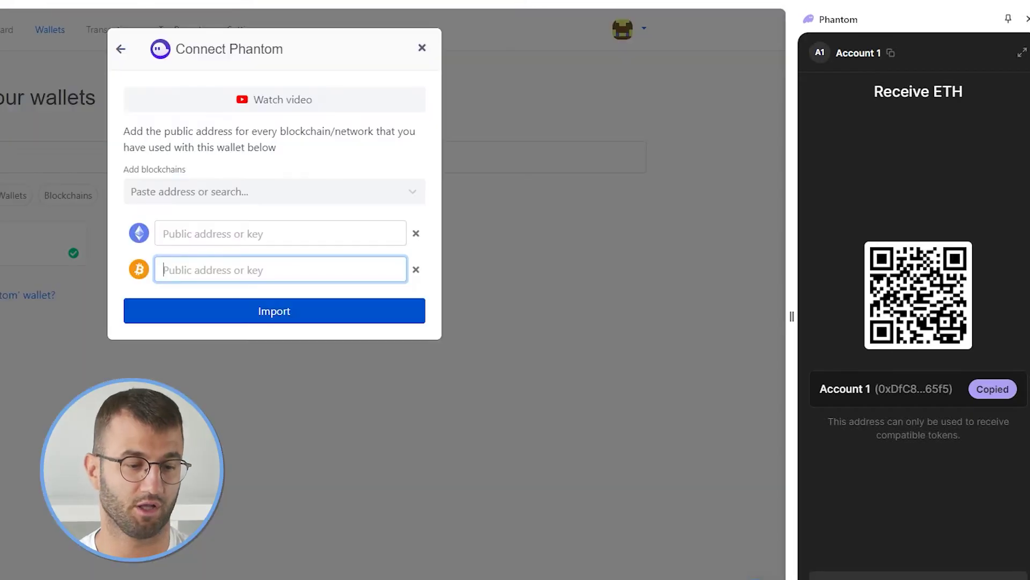
{"action": "left_click", "coordinate": [280, 233]}
{"action": "key", "text": "ctrl+v"}
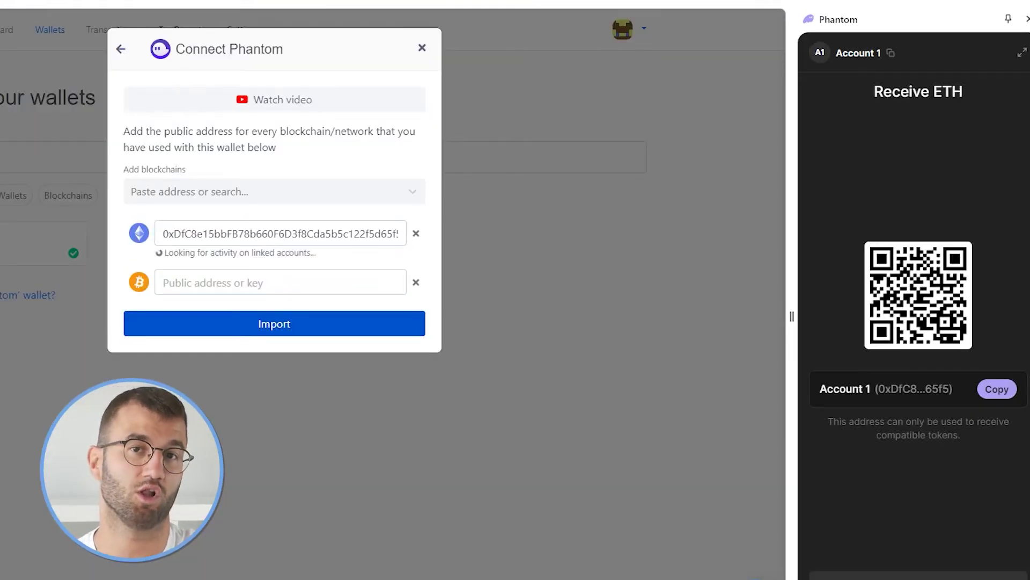
Bring up Phantom's Bitcoin receiving address and paste it into the BTC field
{"action": "key", "text": "Escape"}
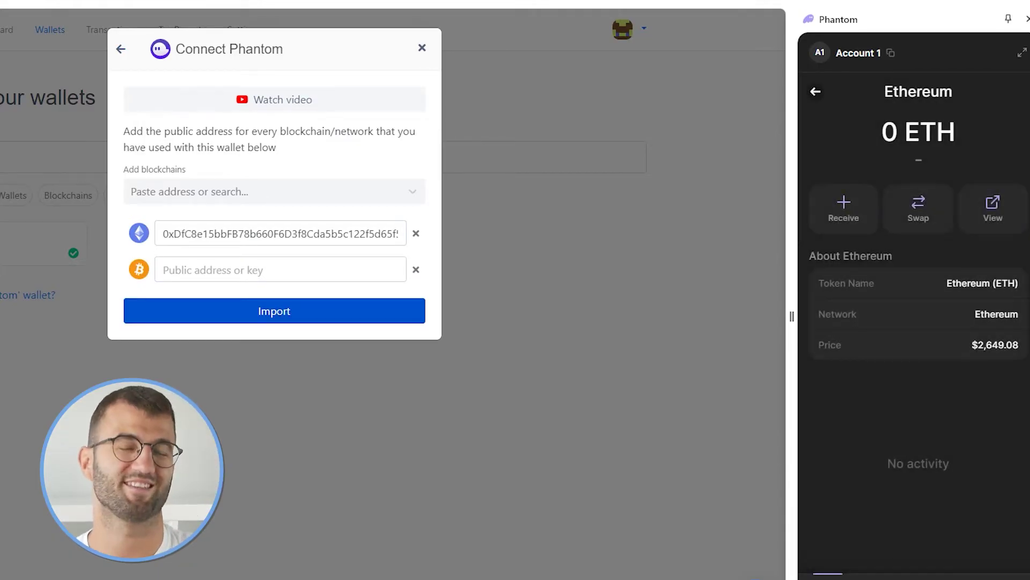
{"action": "key", "text": "Escape"}
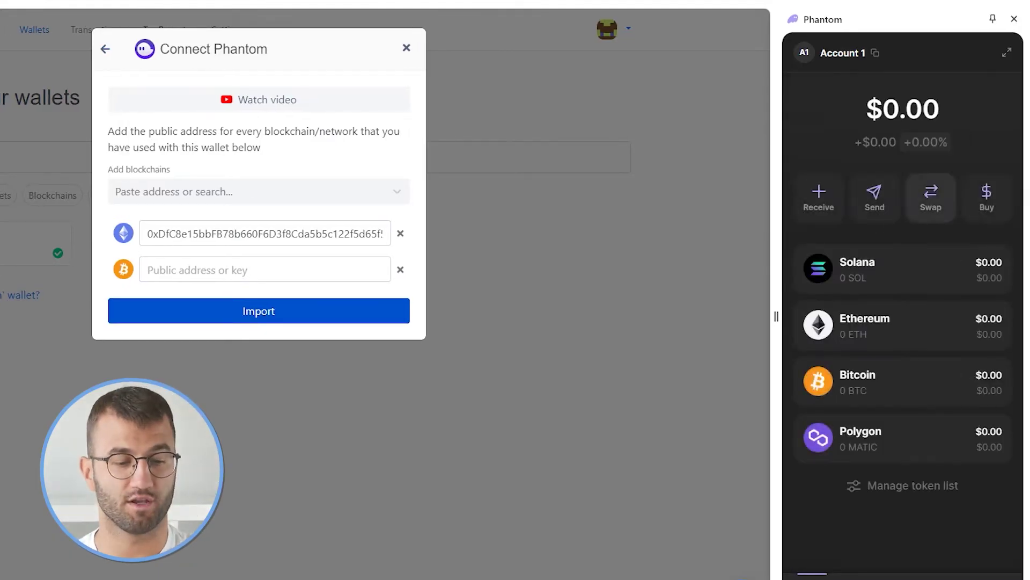
{"action": "left_click", "coordinate": [902, 382]}
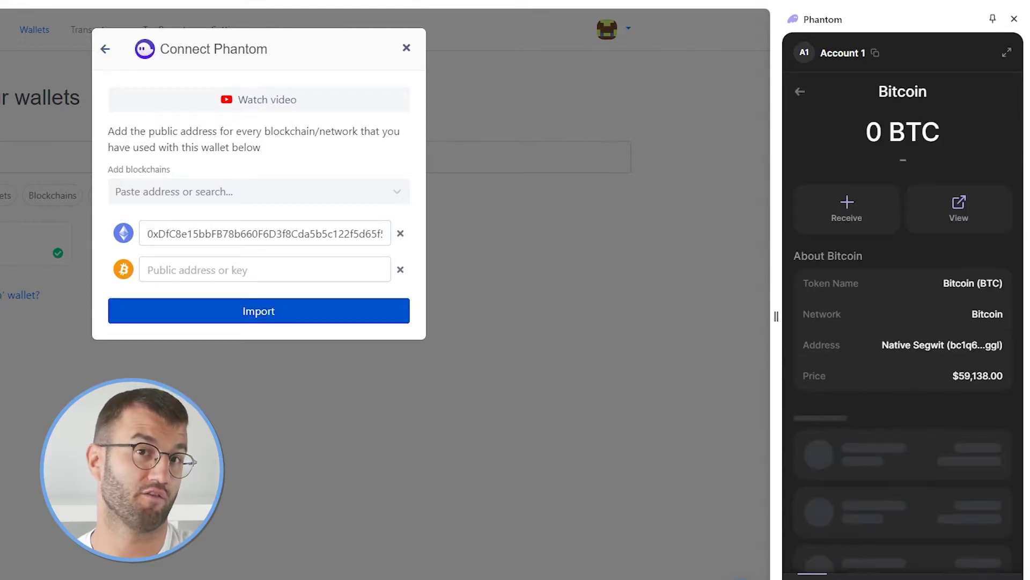
{"action": "left_click", "coordinate": [847, 209]}
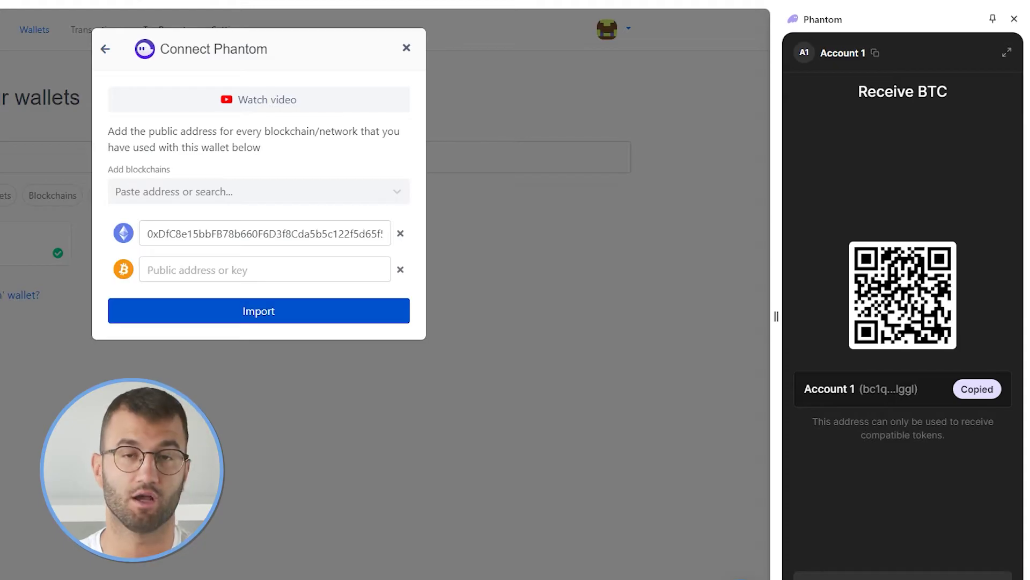
{"action": "key", "text": "ctrl+v"}
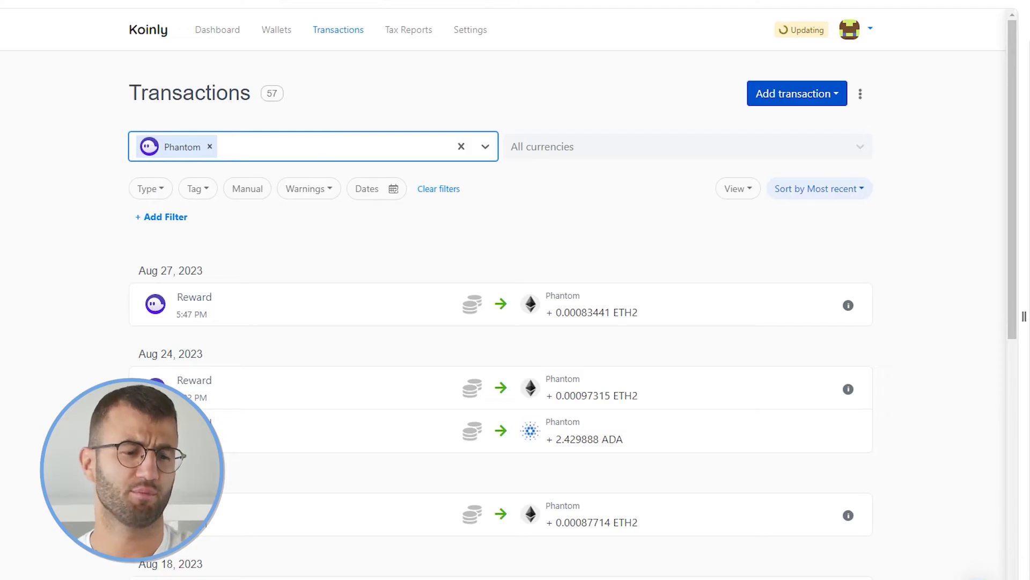
{"action": "scroll", "coordinate": [504, 323], "scroll_direction": "down", "scroll_amount": 2}
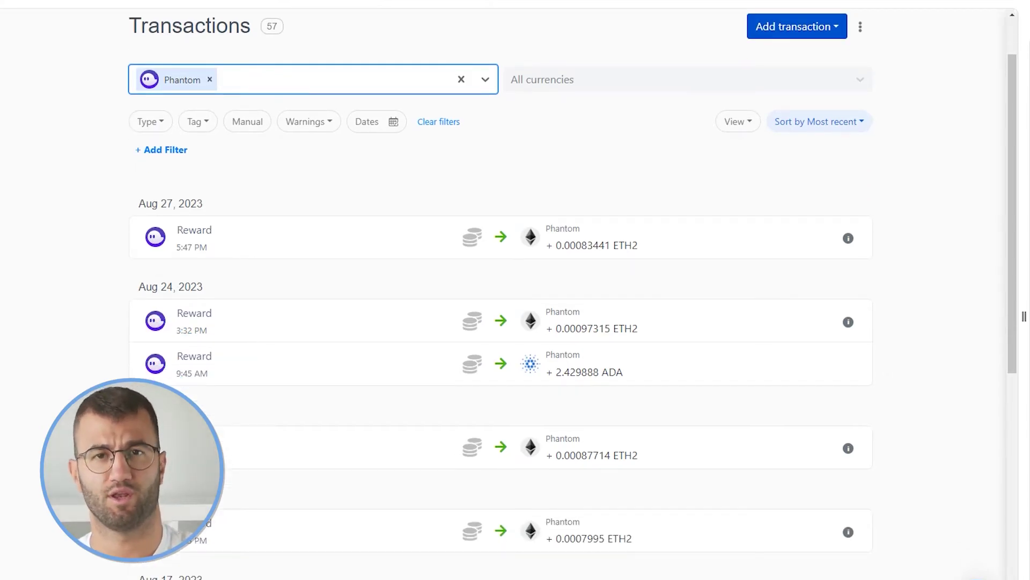
{"action": "scroll", "coordinate": [505, 322], "scroll_direction": "down", "scroll_amount": 1}
{"action": "scroll", "coordinate": [505, 187], "scroll_direction": "down", "scroll_amount": 2}
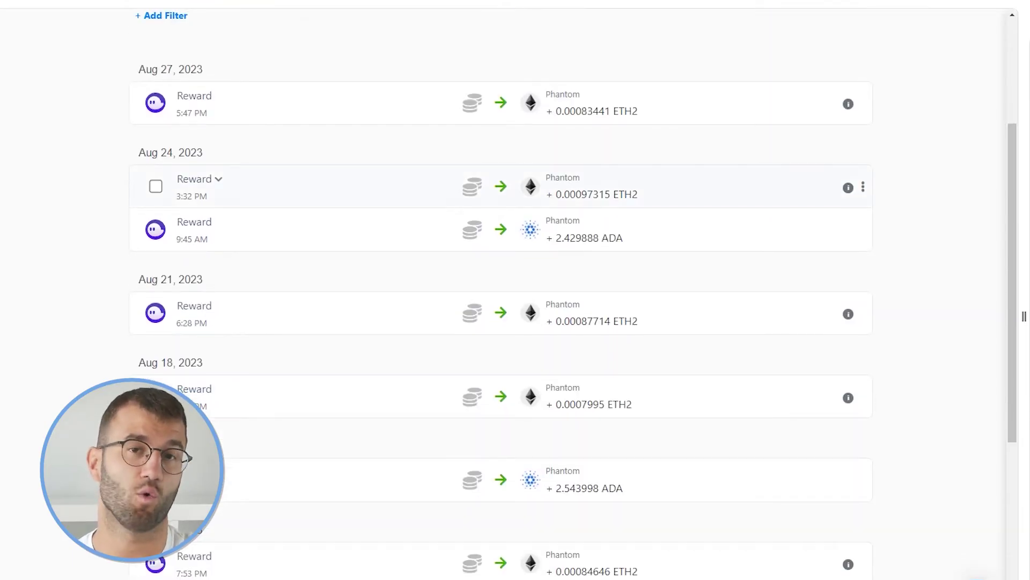
{"action": "scroll", "coordinate": [505, 187], "scroll_direction": "down", "scroll_amount": 2}
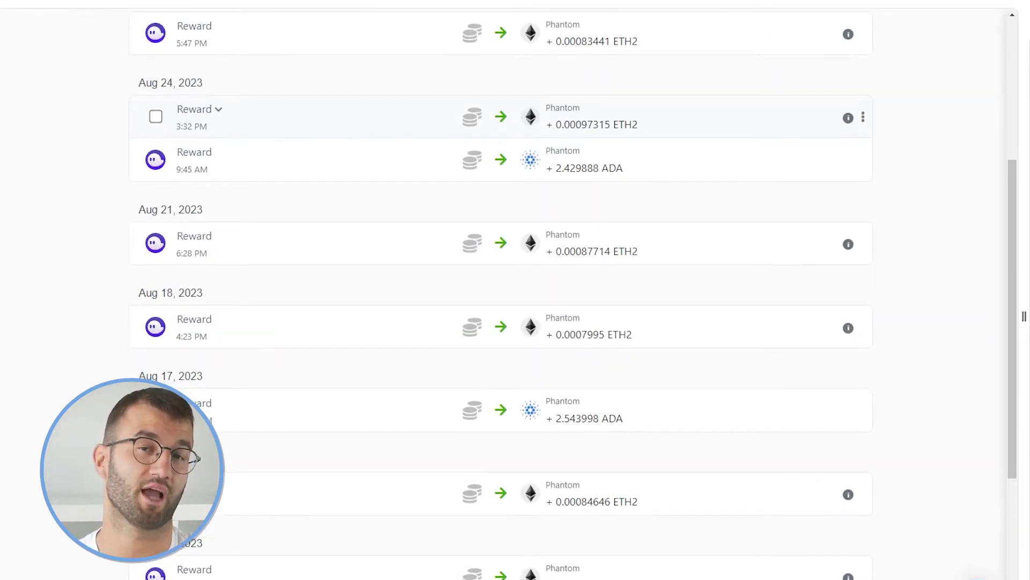
{"action": "scroll", "coordinate": [505, 268], "scroll_direction": "down", "scroll_amount": 2}
{"action": "scroll", "coordinate": [505, 268], "scroll_direction": "down", "scroll_amount": 2}
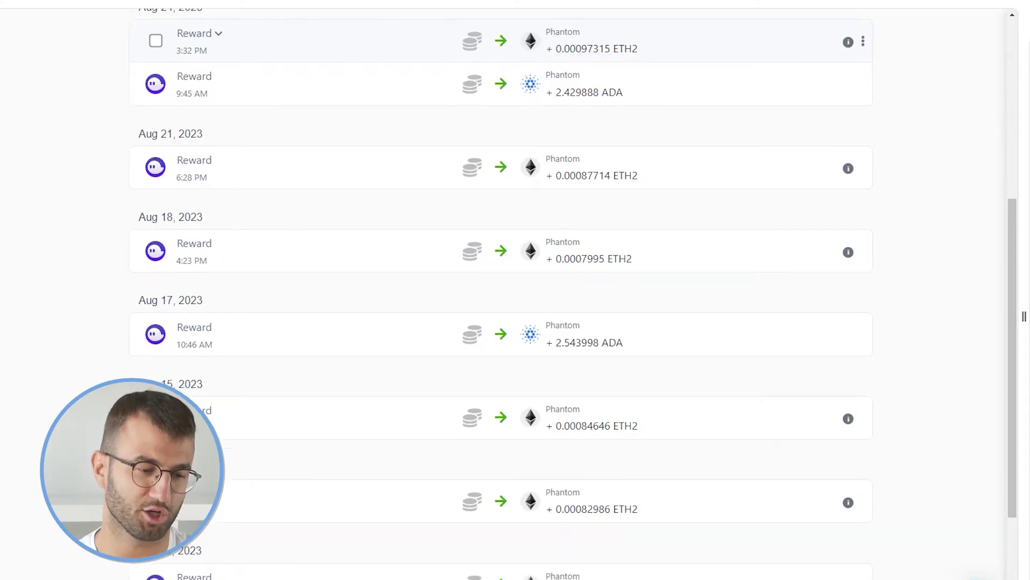
{"action": "scroll", "coordinate": [505, 268], "scroll_direction": "down", "scroll_amount": 2}
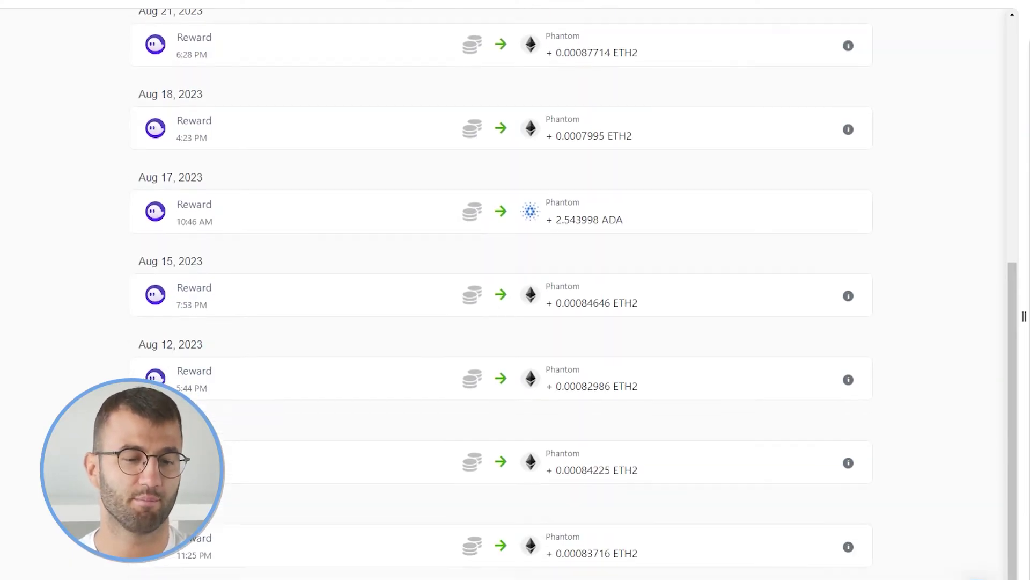
{"action": "scroll", "coordinate": [505, 269], "scroll_direction": "down", "scroll_amount": 2}
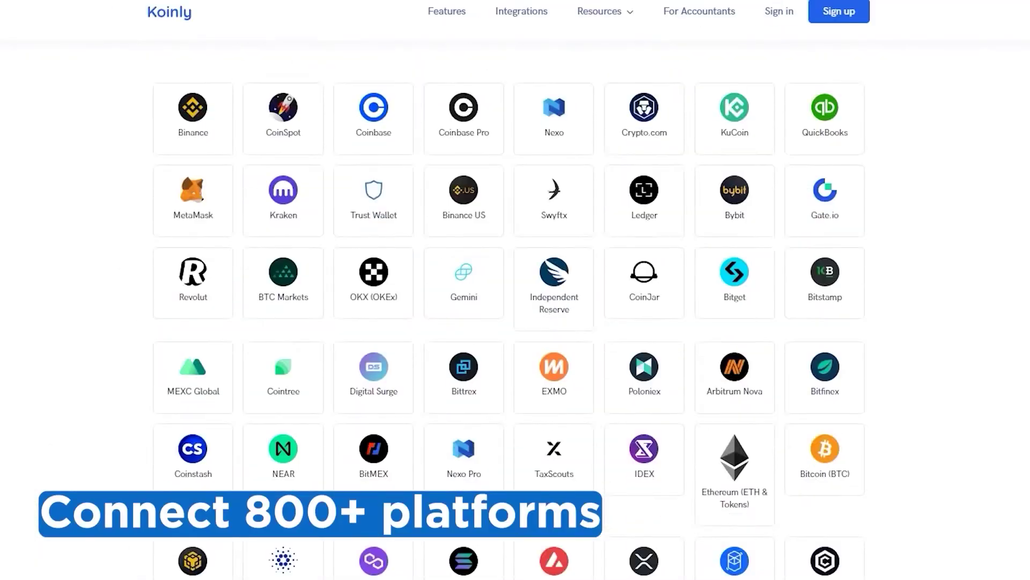
{"action": "scroll", "coordinate": [509, 309], "scroll_direction": "down", "scroll_amount": 3}
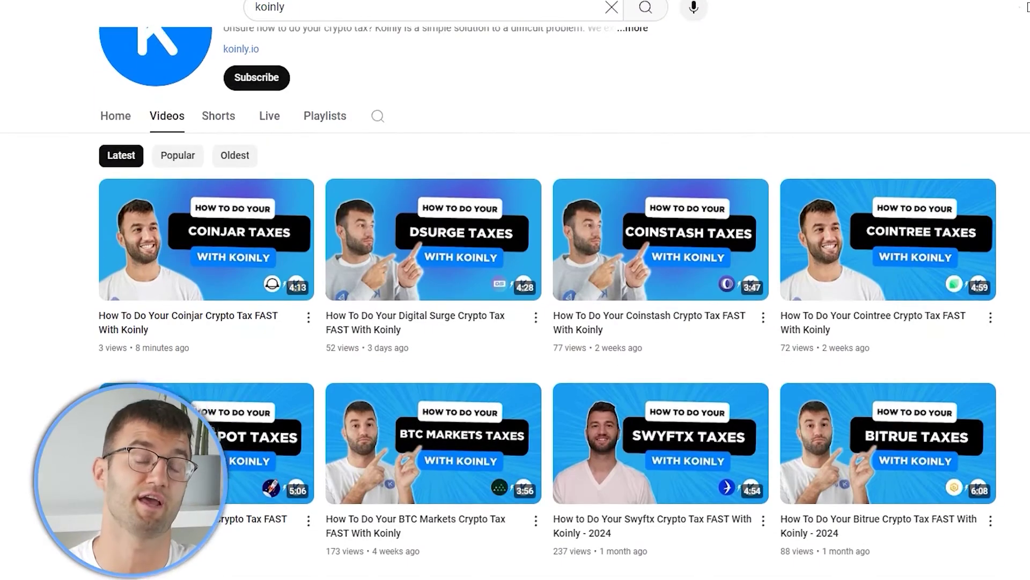
{"action": "scroll", "coordinate": [515, 322], "scroll_direction": "down", "scroll_amount": 5}
{"action": "scroll", "coordinate": [515, 322], "scroll_direction": "down", "scroll_amount": 3}
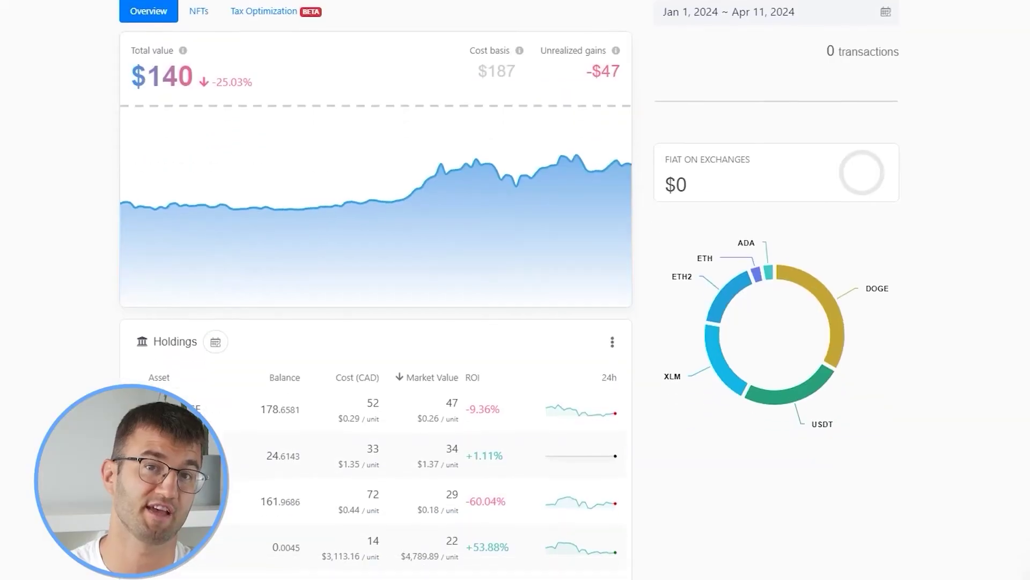
{"action": "scroll", "coordinate": [483, 289], "scroll_direction": "down", "scroll_amount": 3}
{"action": "scroll", "coordinate": [376, 290], "scroll_direction": "down", "scroll_amount": 2}
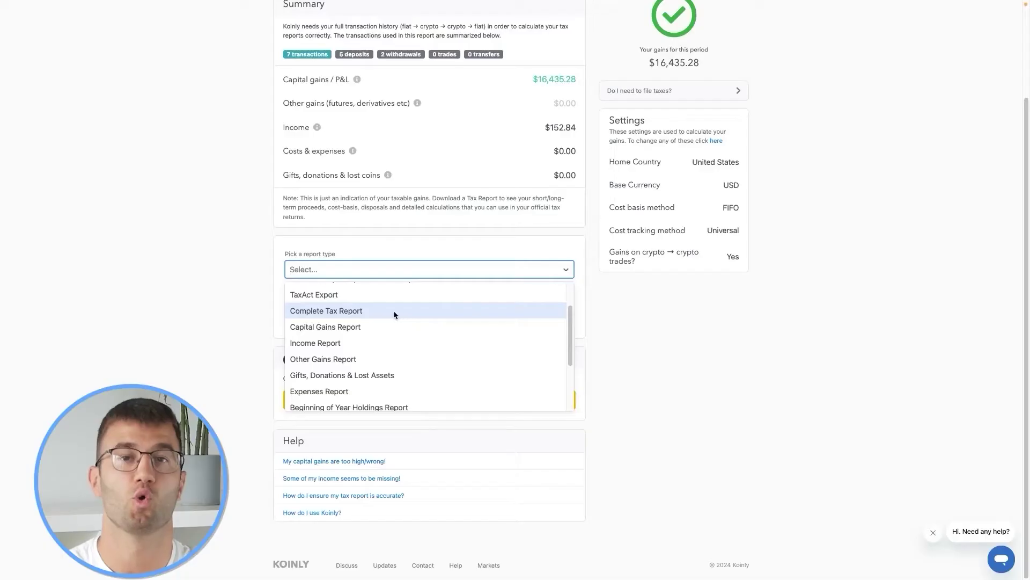
Download the Complete Tax Report and scroll through the generated 2023 Schedule D
{"action": "left_click", "coordinate": [349, 310]}
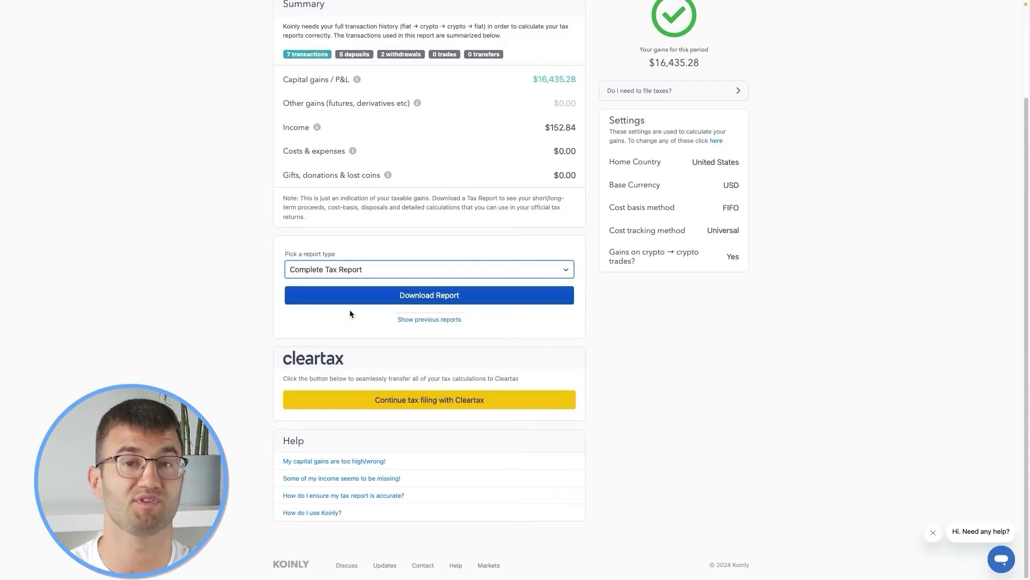
{"action": "left_click", "coordinate": [455, 294]}
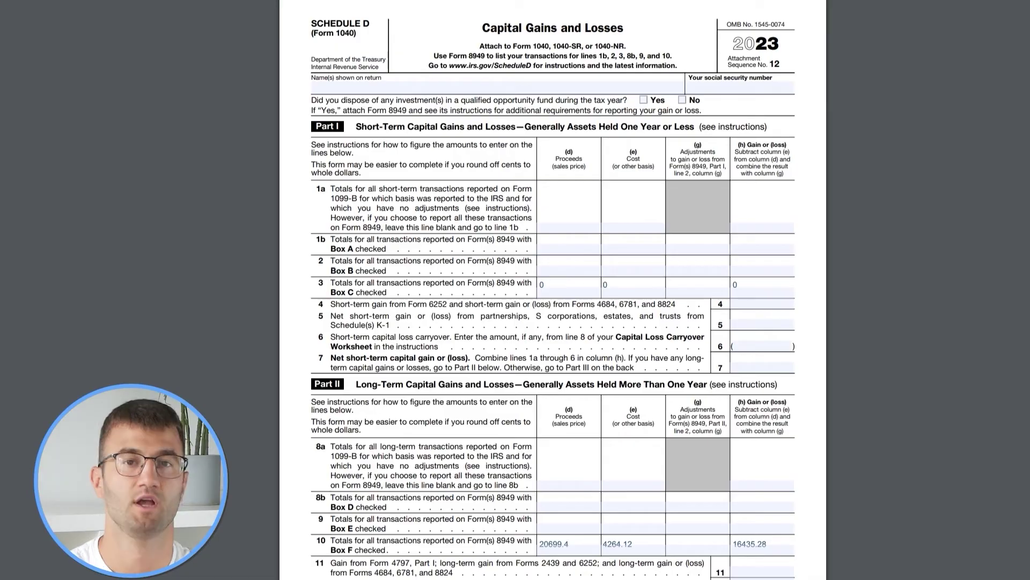
{"action": "scroll", "coordinate": [554, 290], "scroll_direction": "down", "scroll_amount": 5}
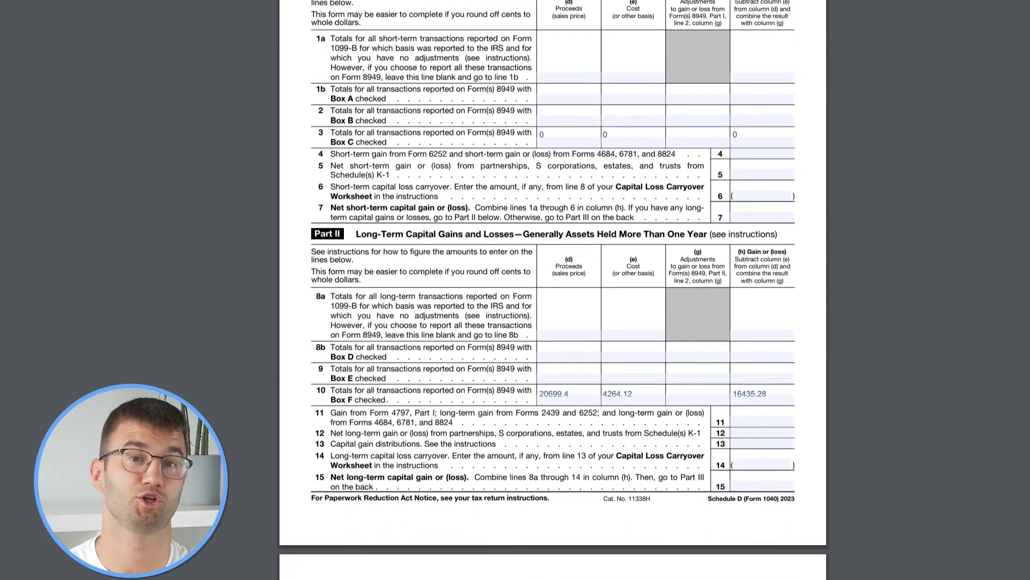